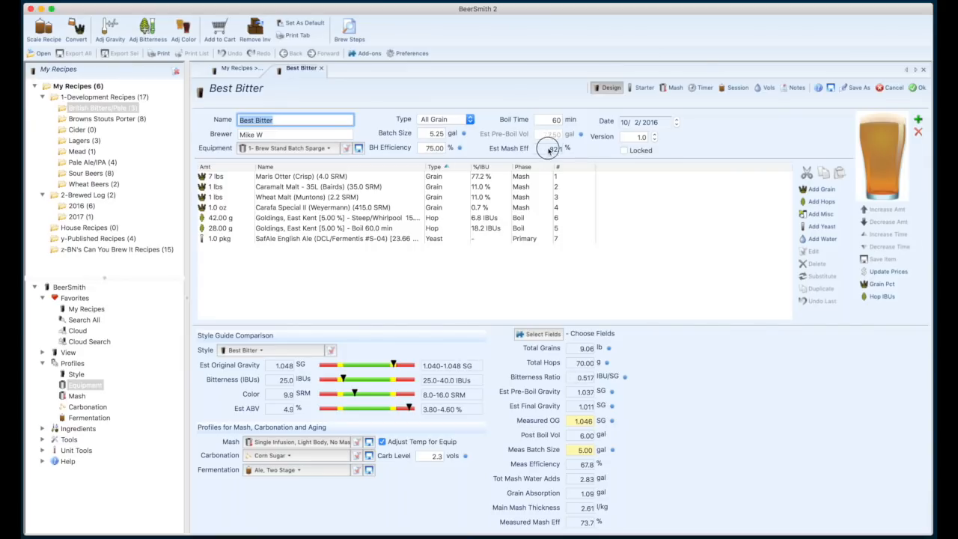
# Examine the Best Bitter recipe's brewhouse efficiency and its estimated mash efficiency.
pyautogui.click(425, 149)
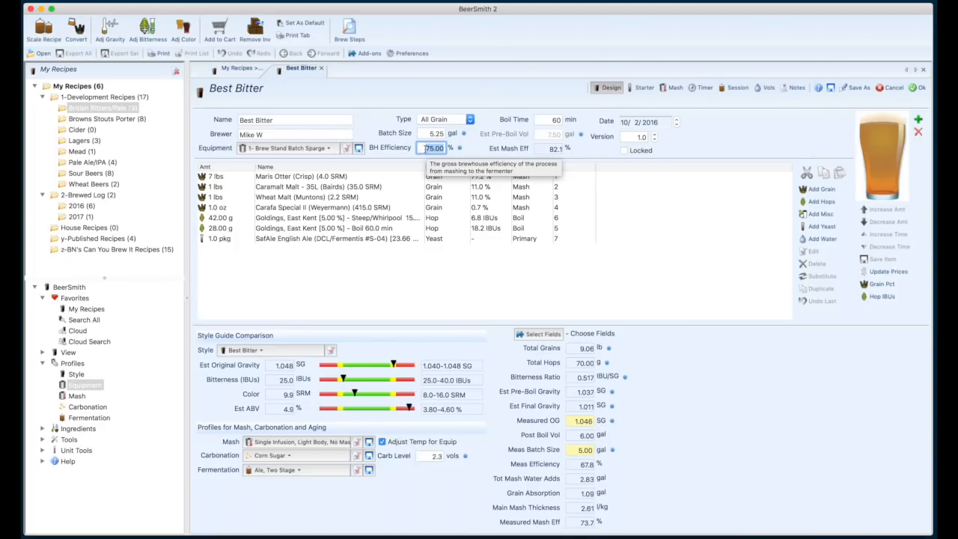
pyautogui.click(553, 152)
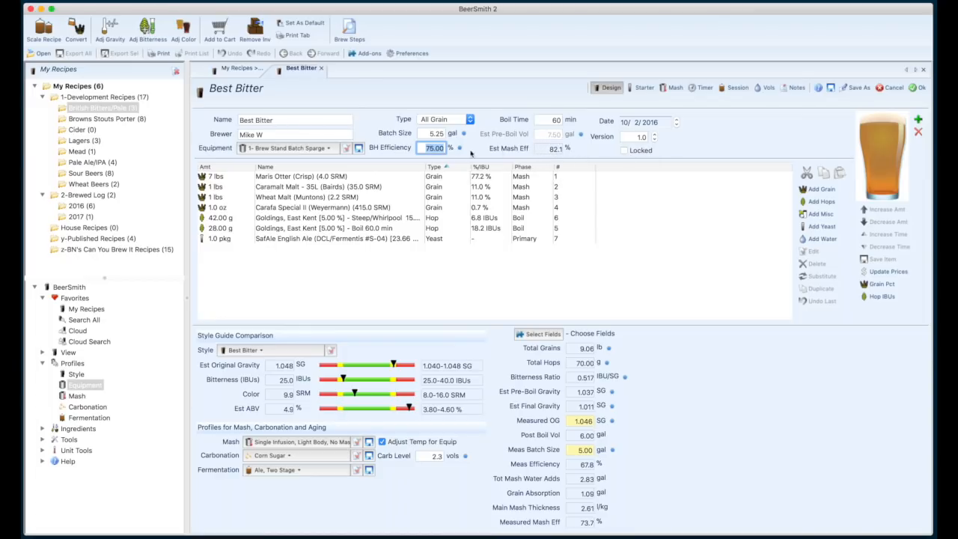
pyautogui.click(425, 147)
# Review the volumes and losses in the "1- Brew Stand Batch Sparge" equipment profile, and close it.
pyautogui.click(84, 385)
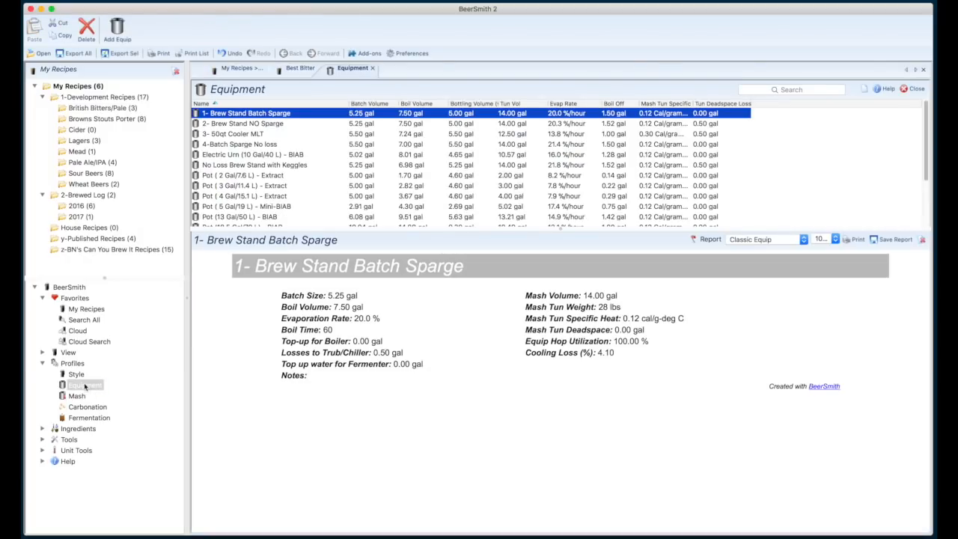
pyautogui.click(269, 116)
pyautogui.doubleClick(268, 117)
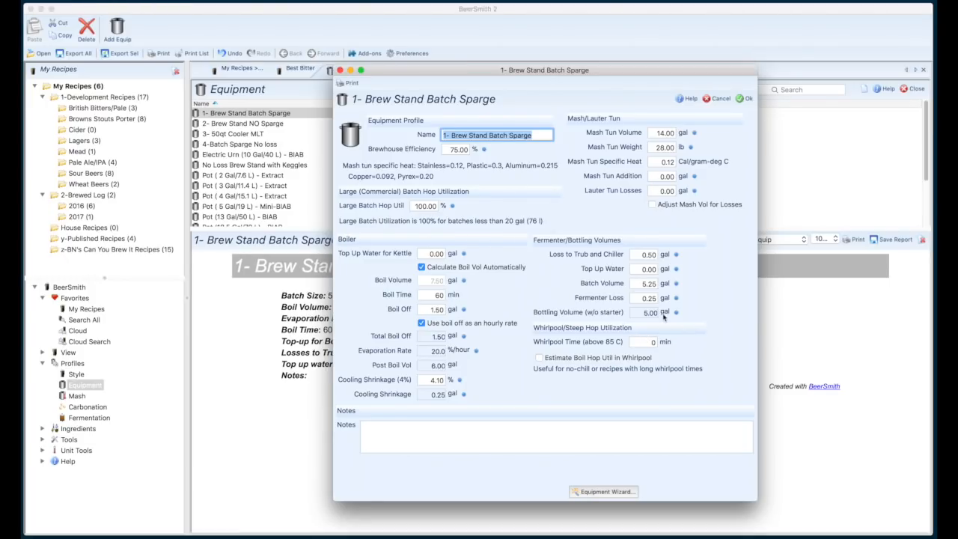
pyautogui.moveTo(478, 73); pyautogui.dragTo(455, 64)
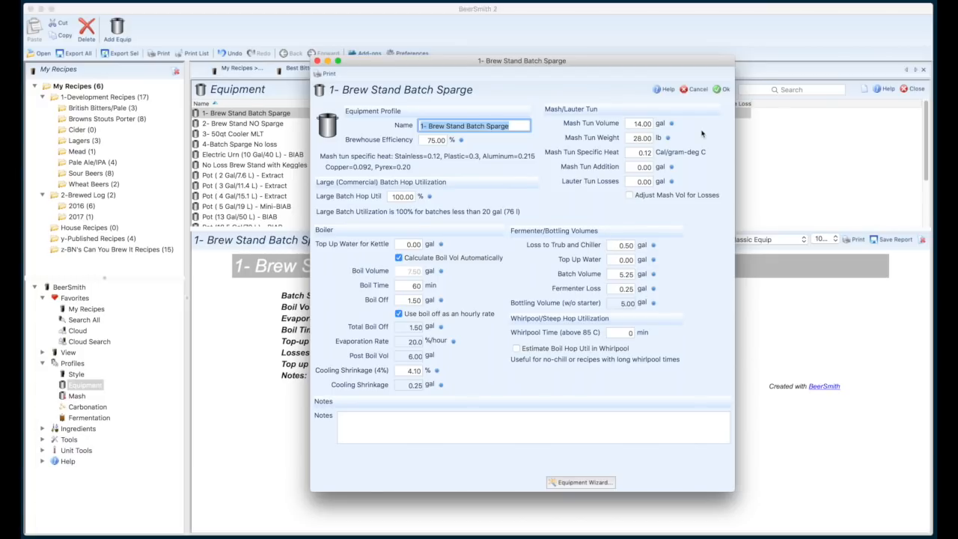
pyautogui.click(717, 90)
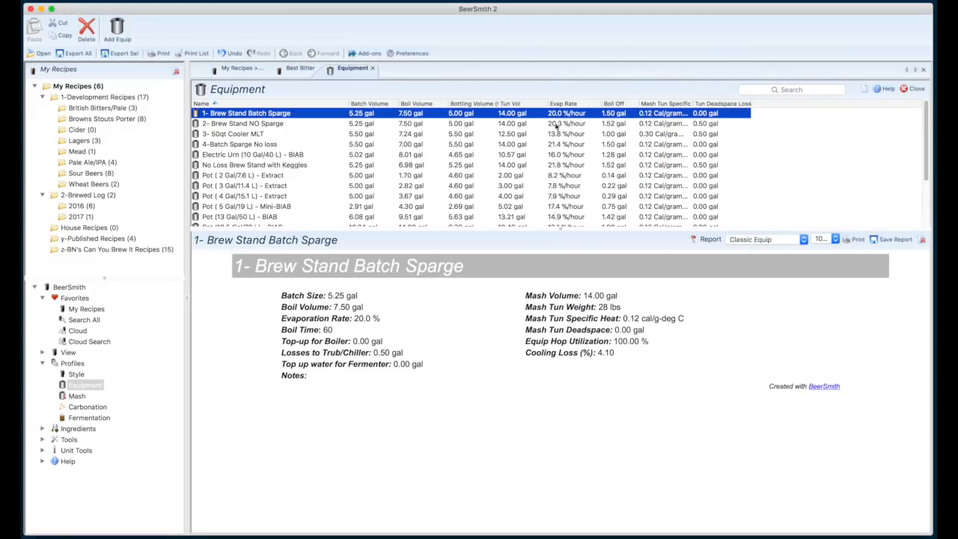
# Switch the Best Bitter recipe's equipment profile to "4-Batch Sparge No loss".
pyautogui.click(300, 68)
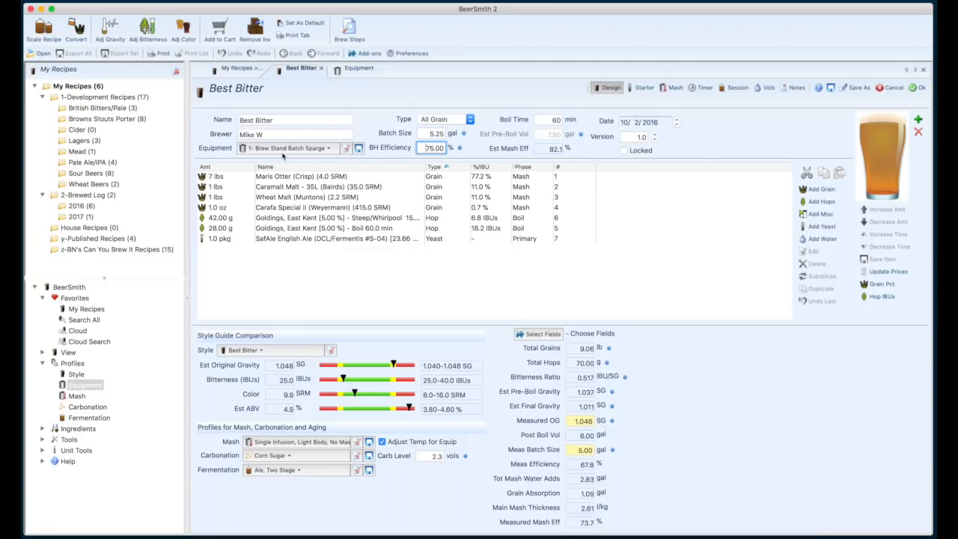
pyautogui.click(328, 149)
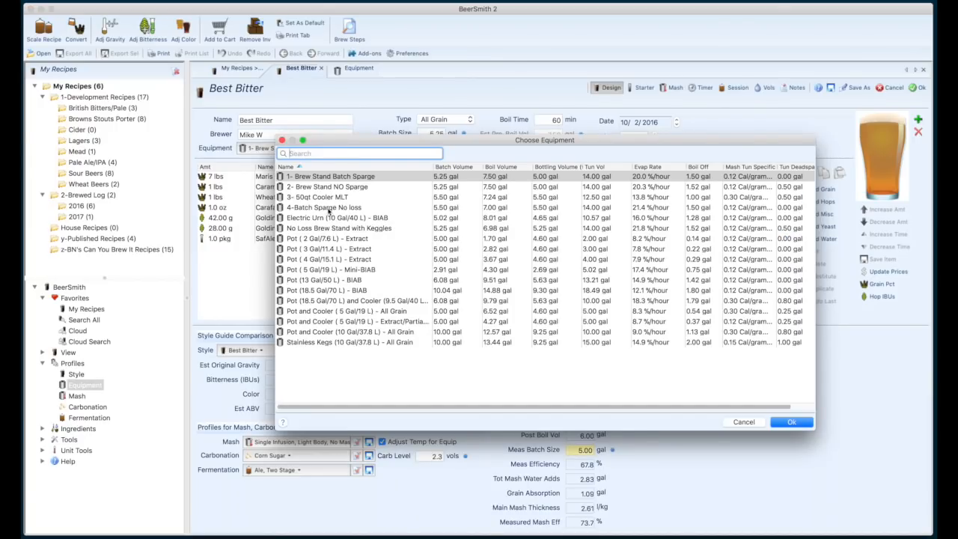
pyautogui.doubleClick(330, 208)
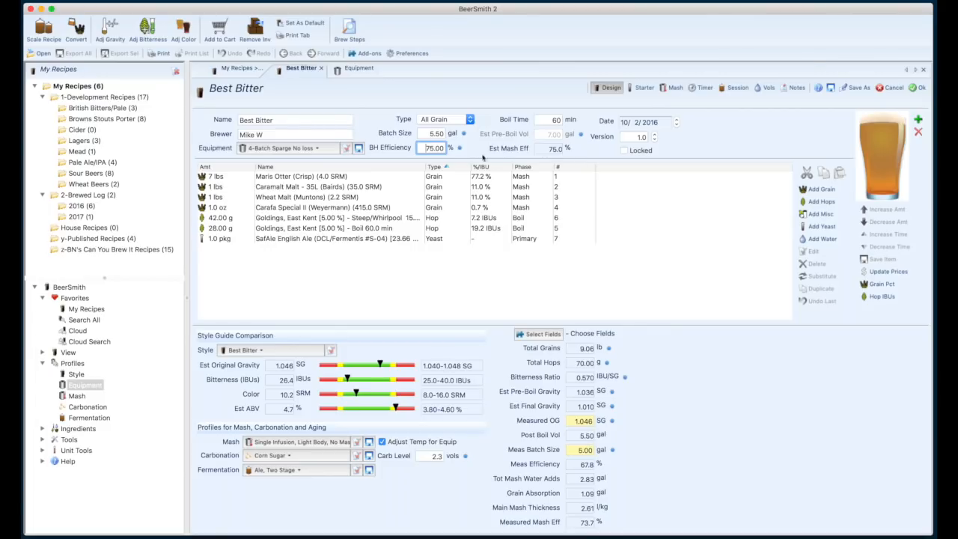
# Set the lauter tun losses of the "No Loss Brew Stand with Keggles" equipment profile to 0 gal and save the profile.
pyautogui.click(362, 69)
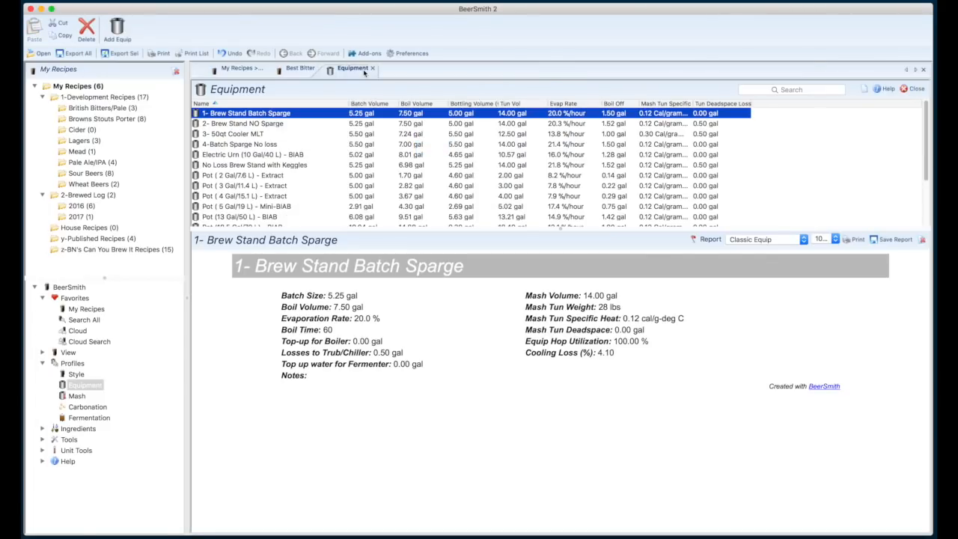
pyautogui.click(243, 166)
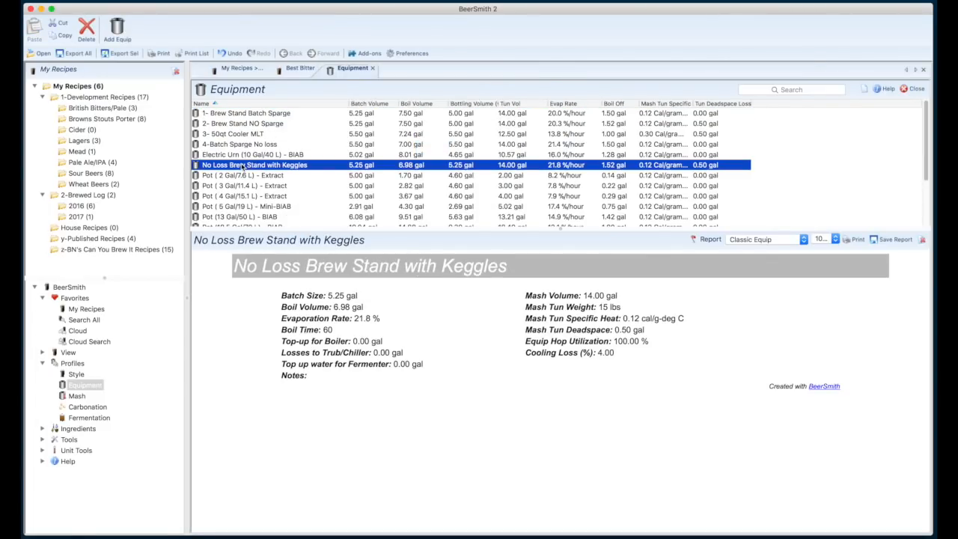
pyautogui.doubleClick(243, 166)
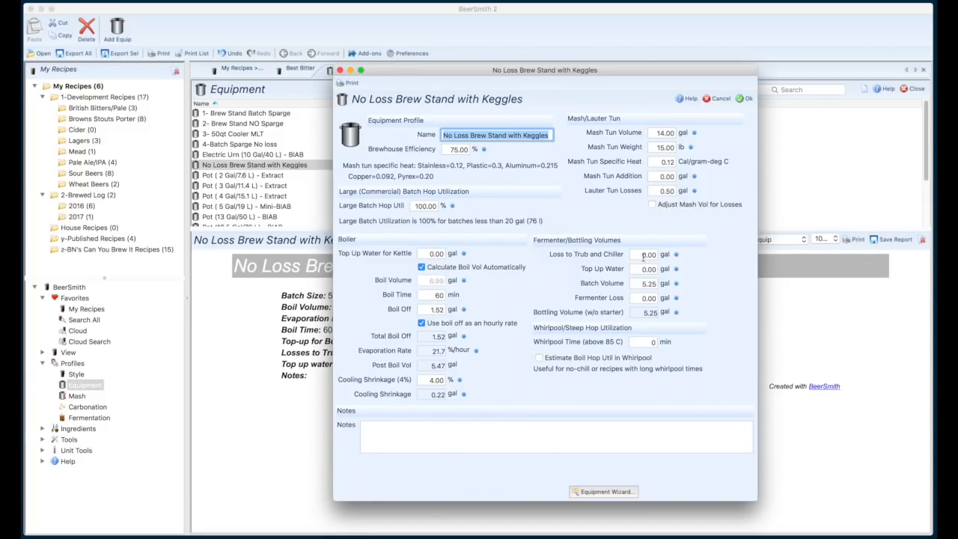
pyautogui.click(658, 192)
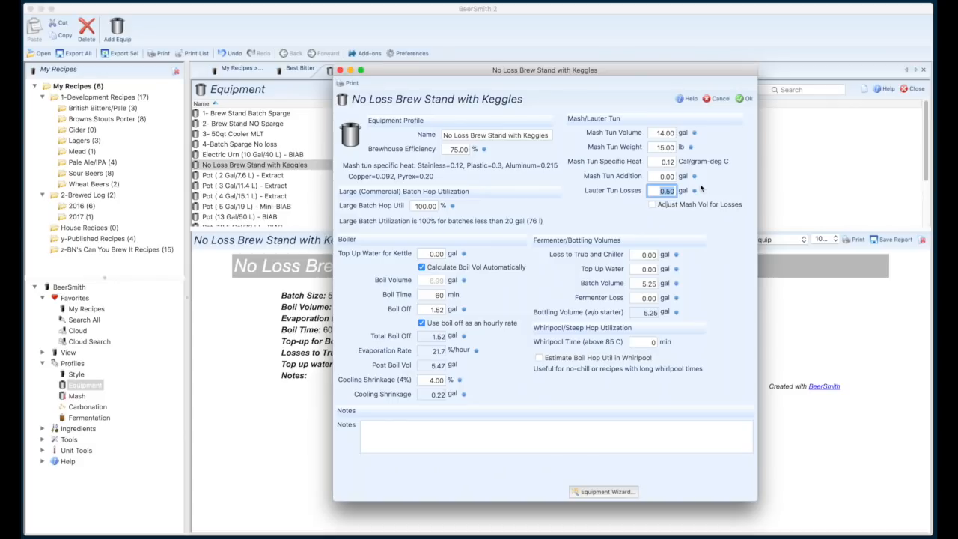
pyautogui.write('0')
pyautogui.press('Return')
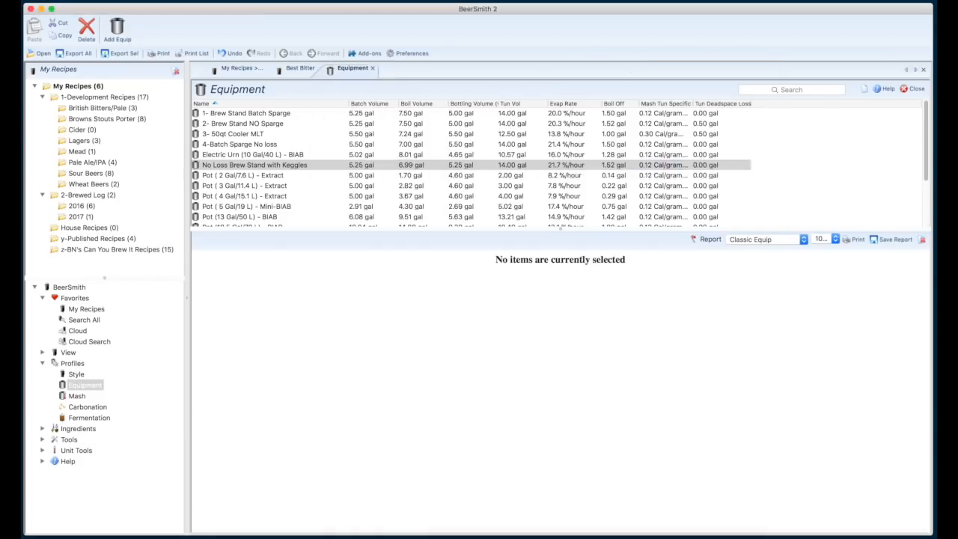
# Reopen the "No Loss Brew Stand with Keggles" profile to compare its batch volume with its bottling volume, and close it.
pyautogui.doubleClick(307, 166)
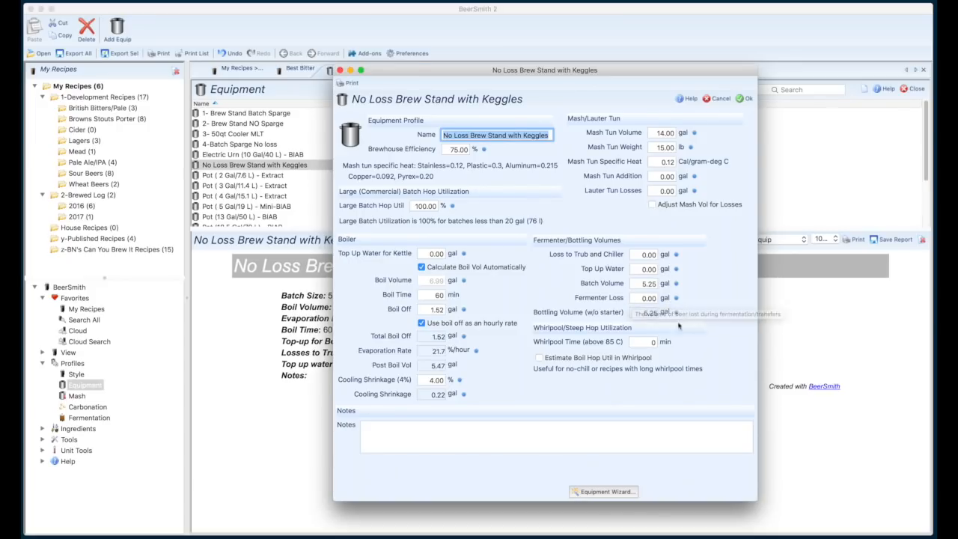
pyautogui.click(642, 284)
pyautogui.moveTo(641, 285); pyautogui.dragTo(657, 284)
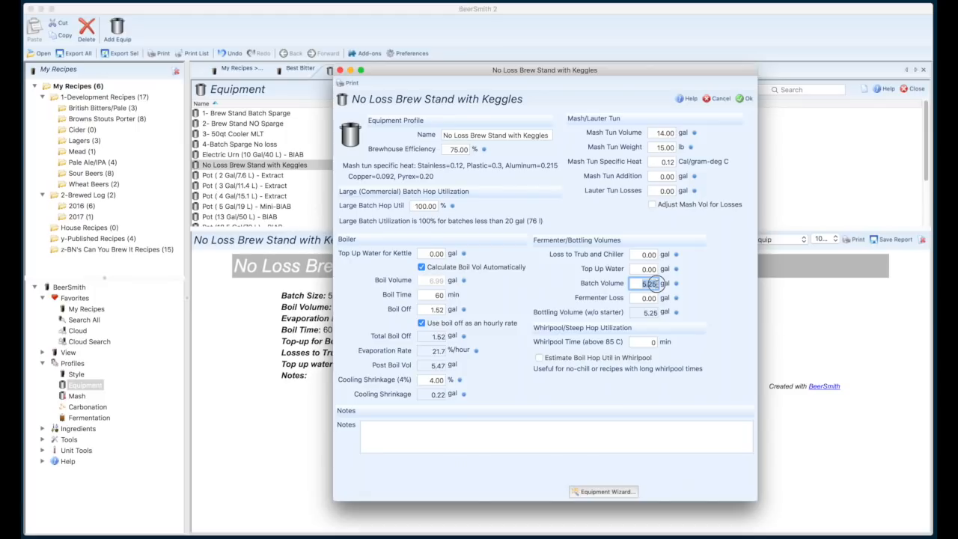
pyautogui.click(648, 314)
pyautogui.click(746, 100)
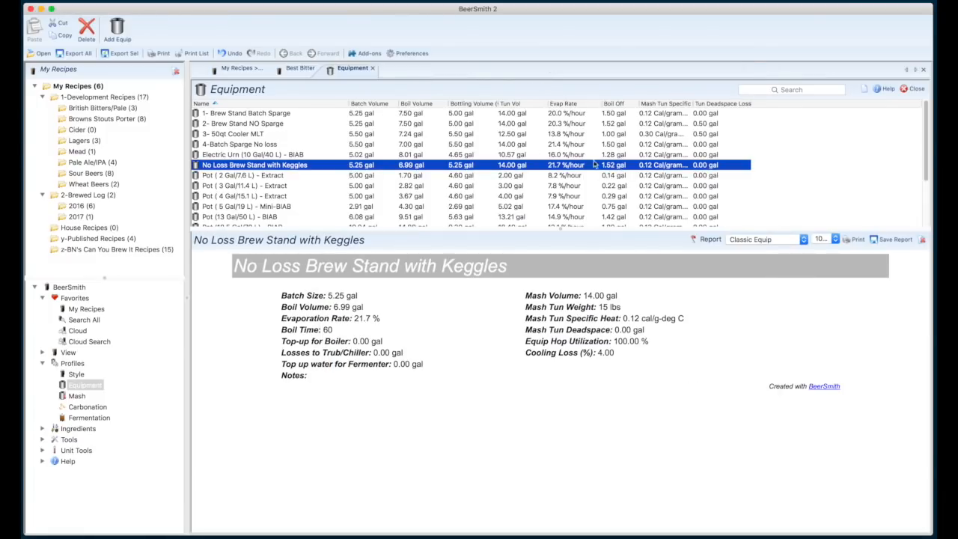
# Set the Best Bitter recipe's brewhouse efficiency to 80% and save the recipe.
pyautogui.click(298, 72)
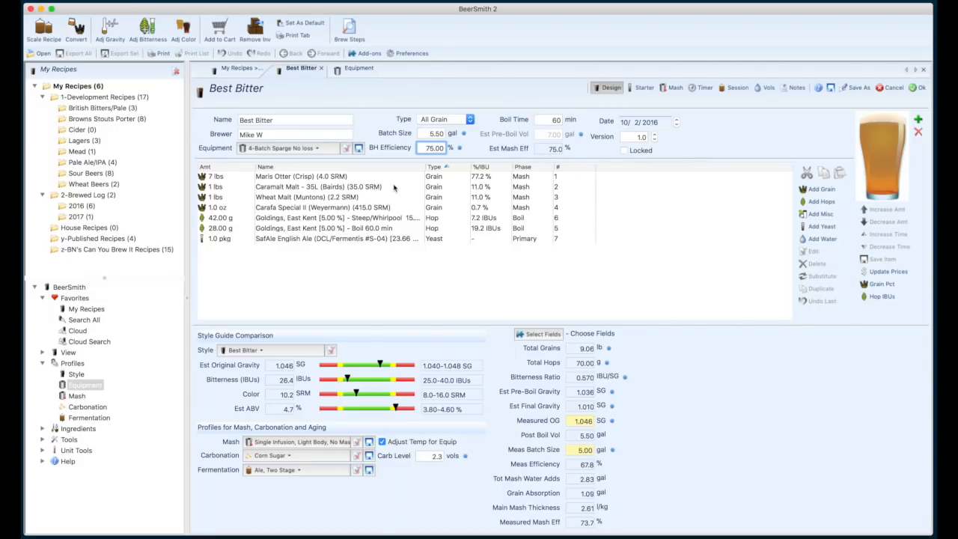
pyautogui.moveTo(423, 153); pyautogui.dragTo(454, 150)
pyautogui.write('80')
pyautogui.moveTo(435, 148); pyautogui.dragTo(454, 150)
pyautogui.write('75')
pyautogui.doubleClick(438, 149)
pyautogui.write('80')
pyautogui.click(919, 89)
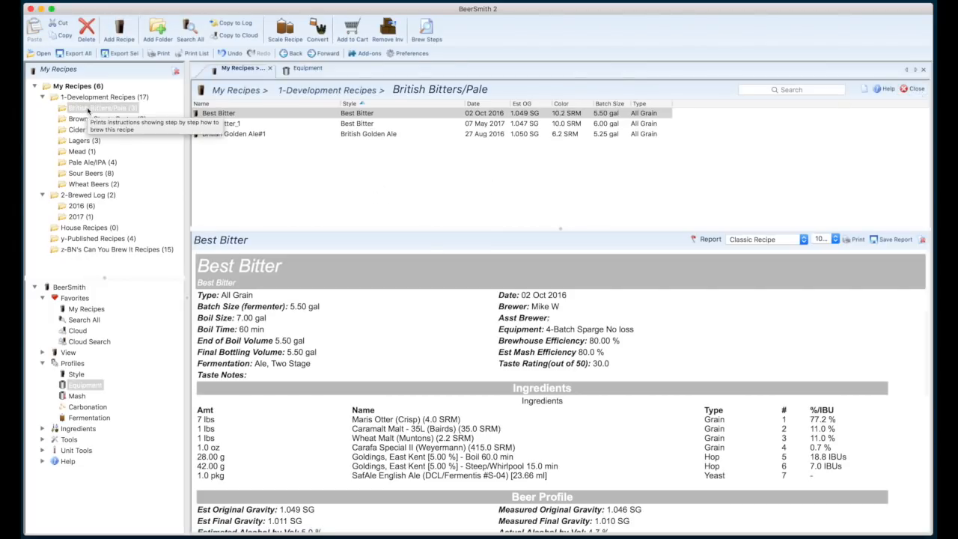
# Reopen the Best Bitter recipe, set its brewhouse efficiency to 85%, and save it.
pyautogui.click(217, 114)
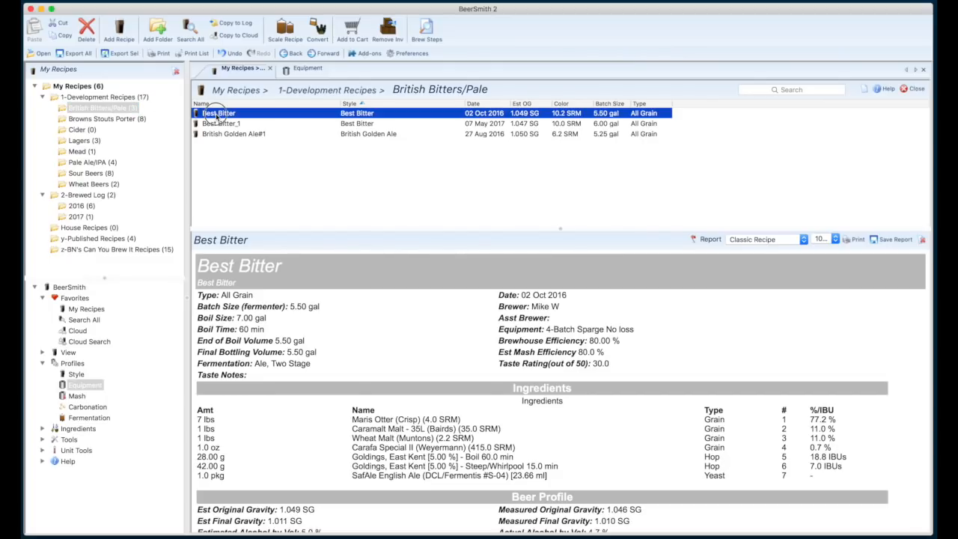
pyautogui.doubleClick(217, 113)
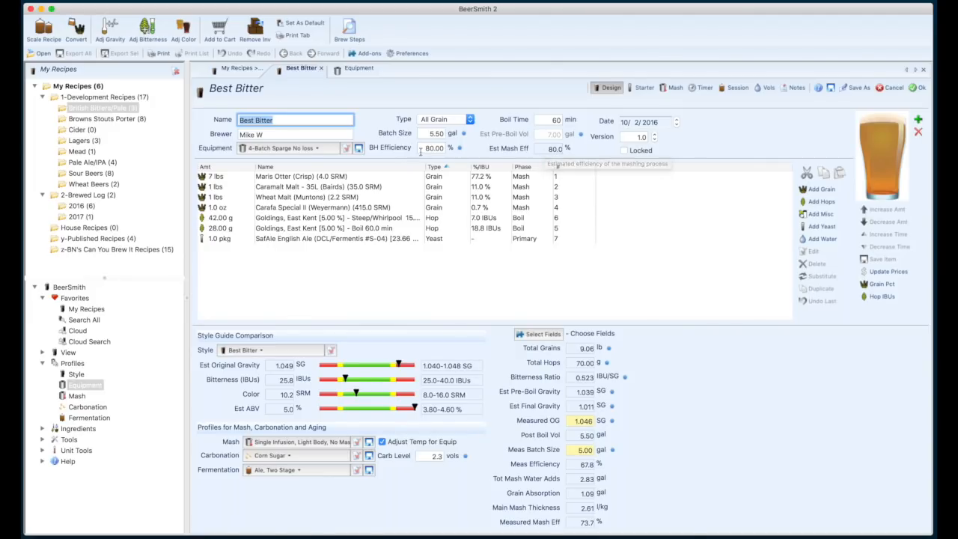
pyautogui.click(445, 147)
pyautogui.write('85')
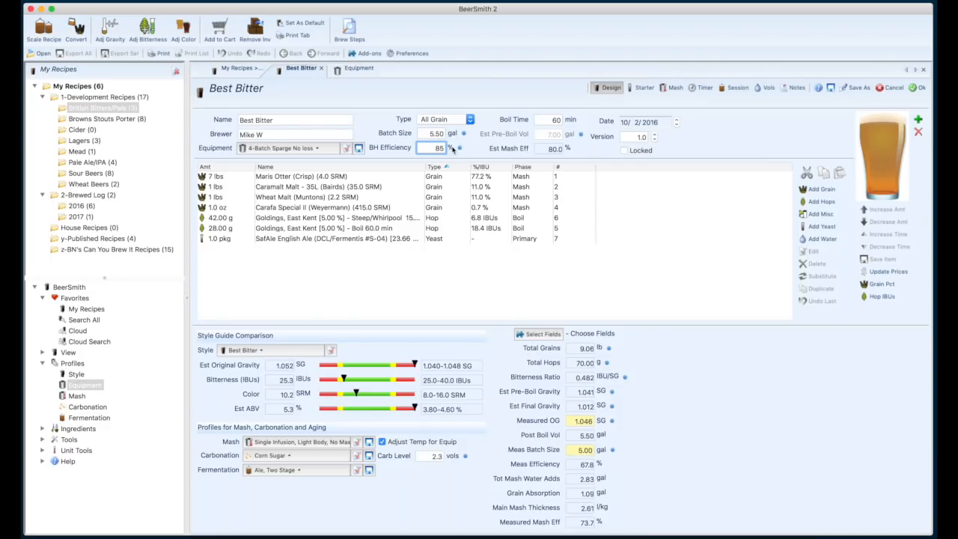
pyautogui.click(919, 89)
# Reopen the Best Bitter recipe and change its equipment profile to "1- Brew Stand Batch Sparge".
pyautogui.click(246, 113)
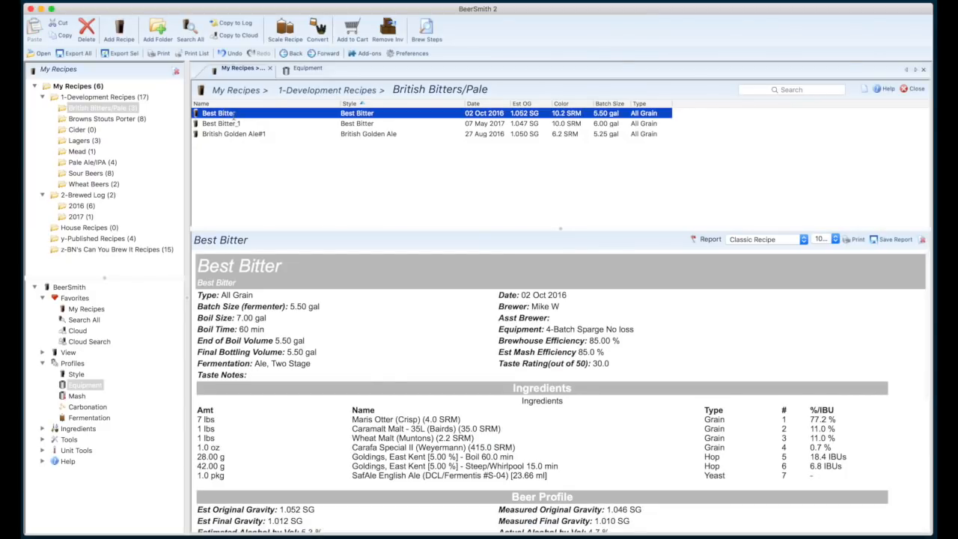
pyautogui.doubleClick(234, 116)
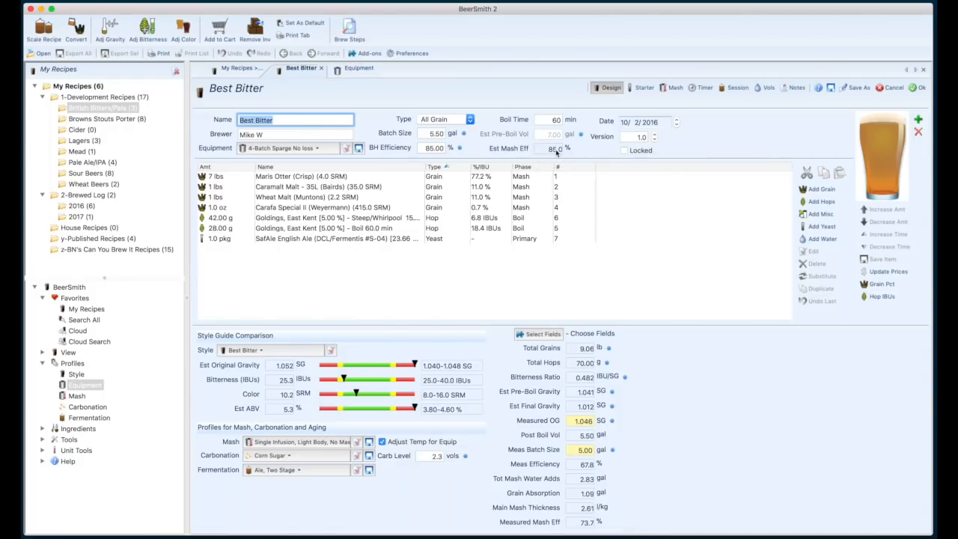
pyautogui.click(704, 137)
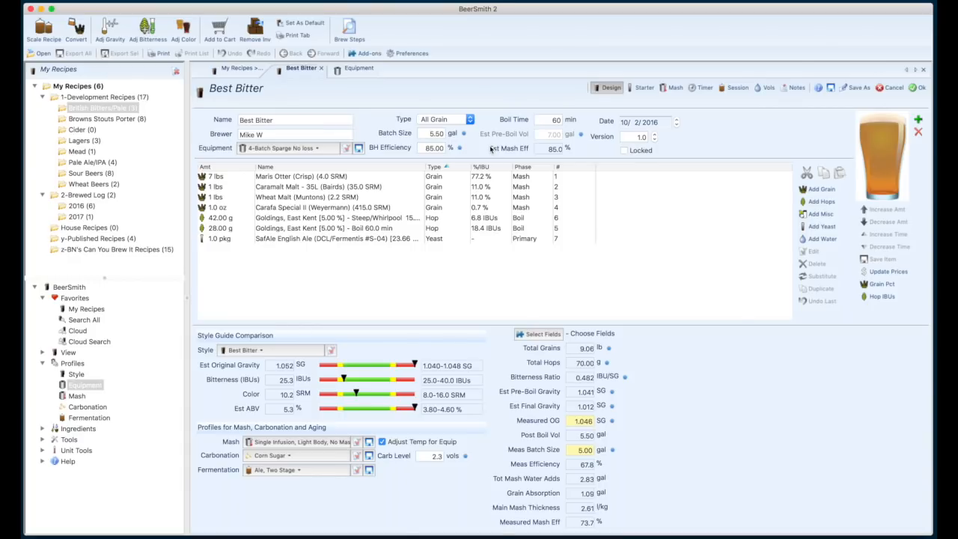
pyautogui.click(320, 149)
pyautogui.click(329, 176)
pyautogui.click(791, 421)
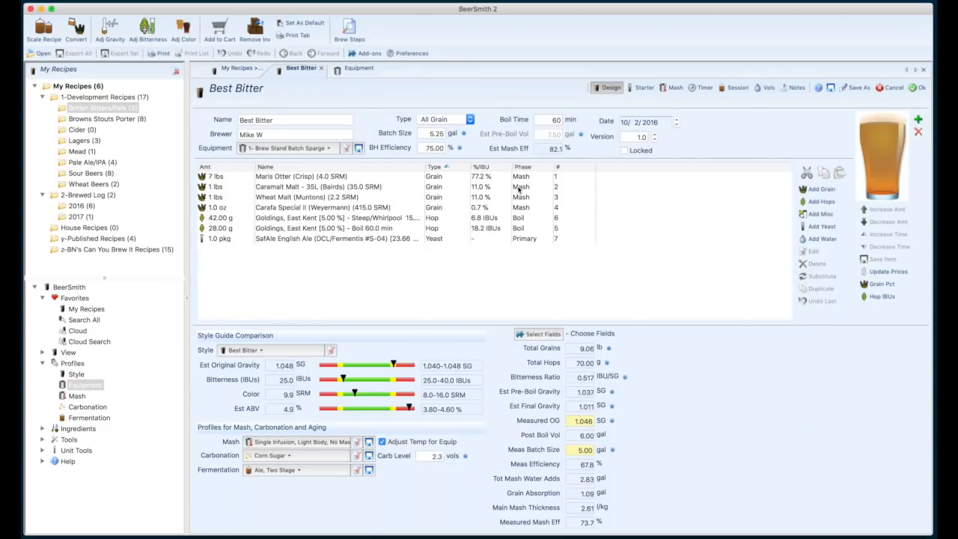
pyautogui.click(422, 148)
# Look through the recipes in the y-Published Recipes, z-BN's Can You Brew It Recipes, and 2016 and 2017 brewed log folders.
pyautogui.click(97, 240)
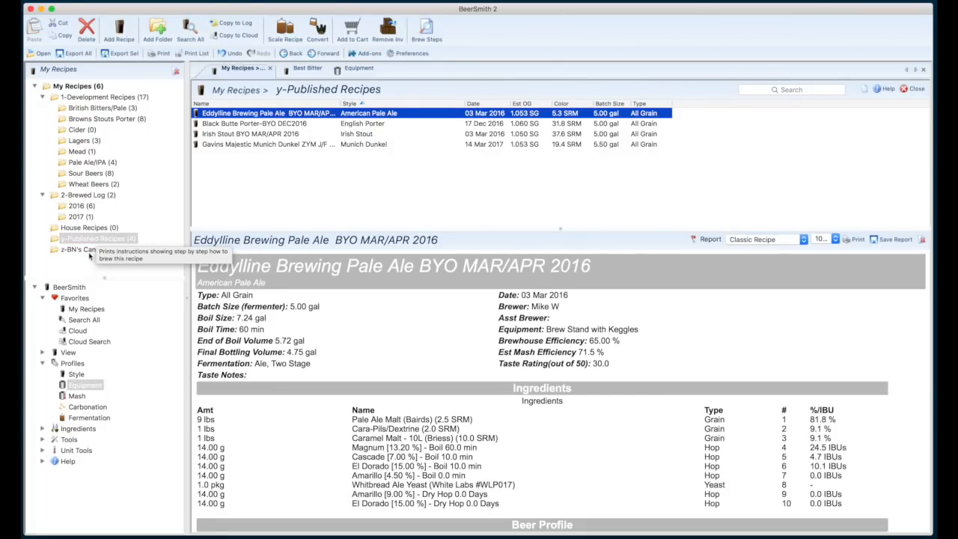
pyautogui.click(78, 249)
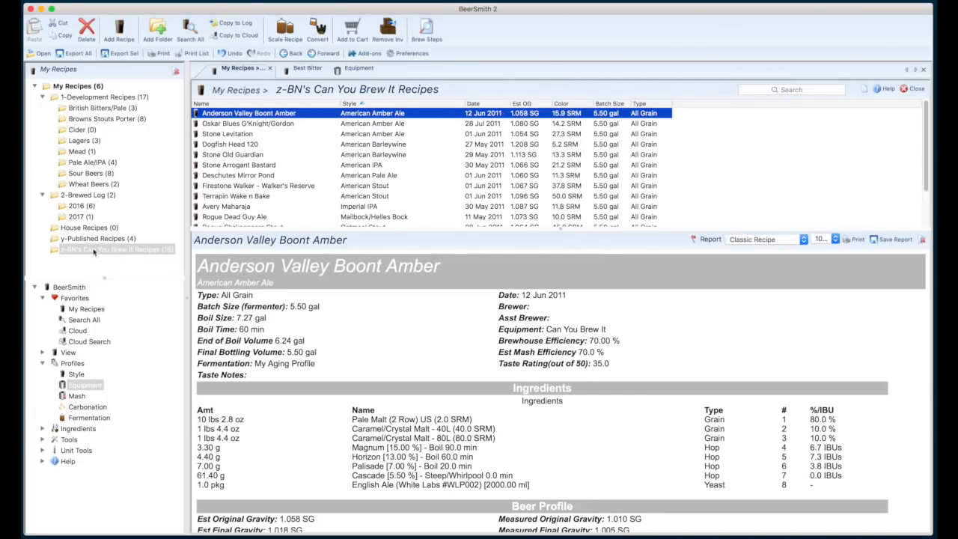
pyautogui.scroll(-2, 294, 142)
pyautogui.scroll(2, 294, 142)
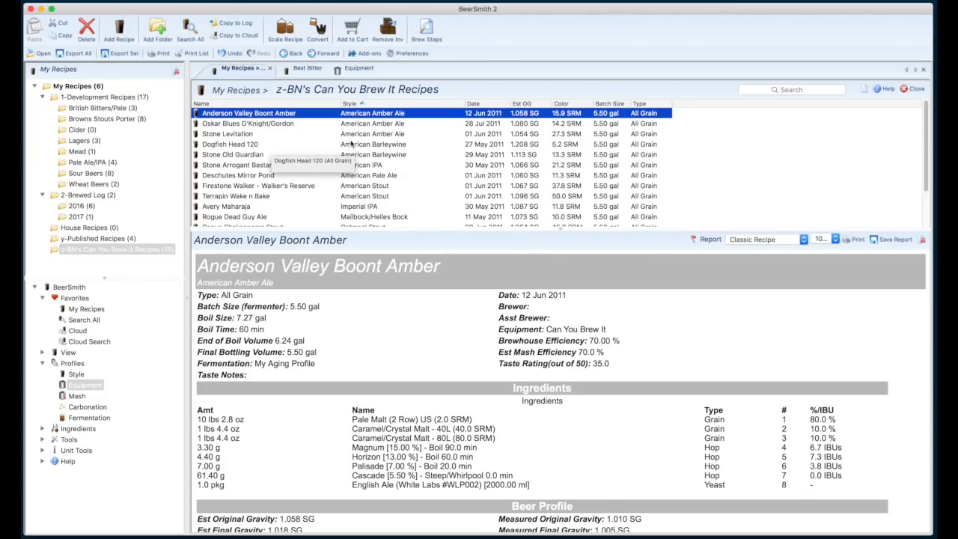
pyautogui.scroll(-2, 292, 149)
pyautogui.scroll(2, 285, 168)
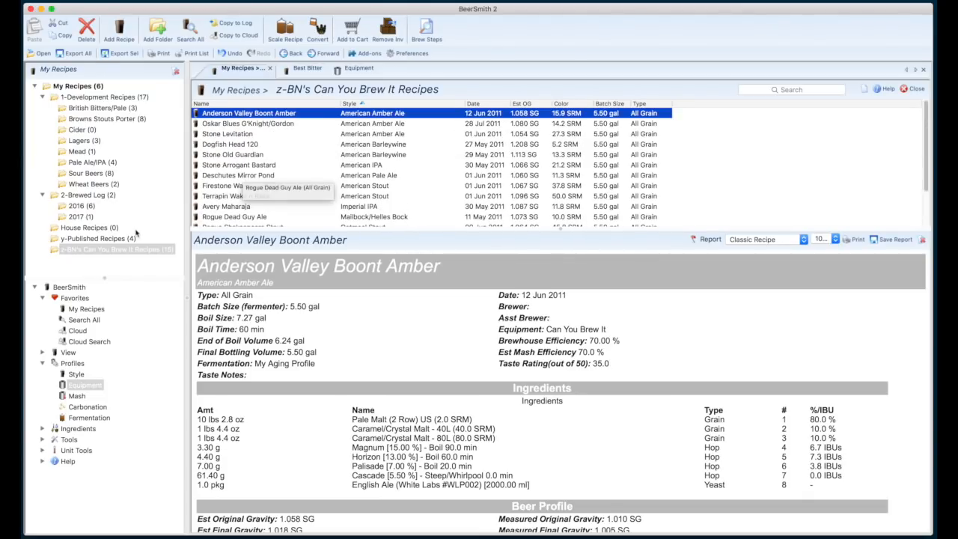
pyautogui.click(77, 206)
pyautogui.click(79, 217)
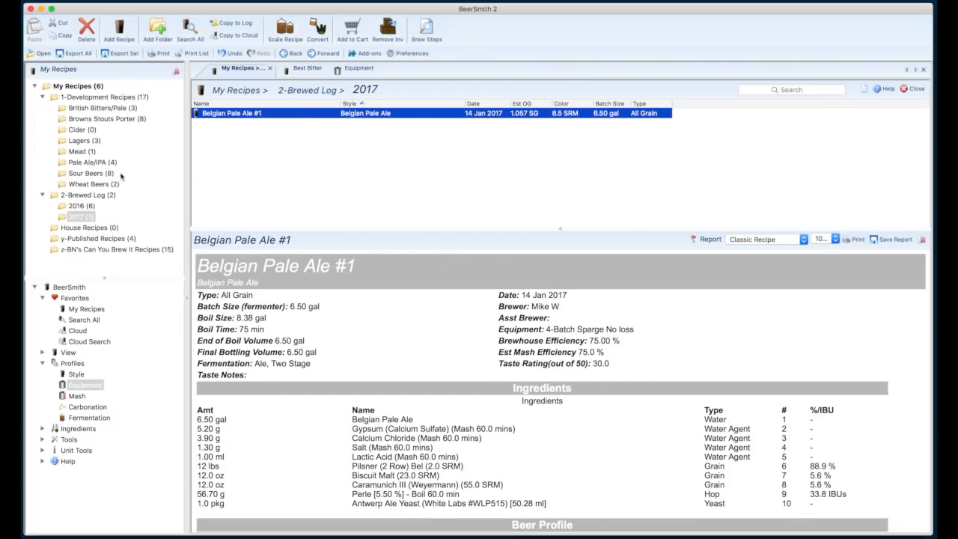
# Return to Best Bitter in the British Bitters/Pale folder and choose "No Loss Brew Stand with Keggles" as its equipment profile.
pyautogui.click(99, 109)
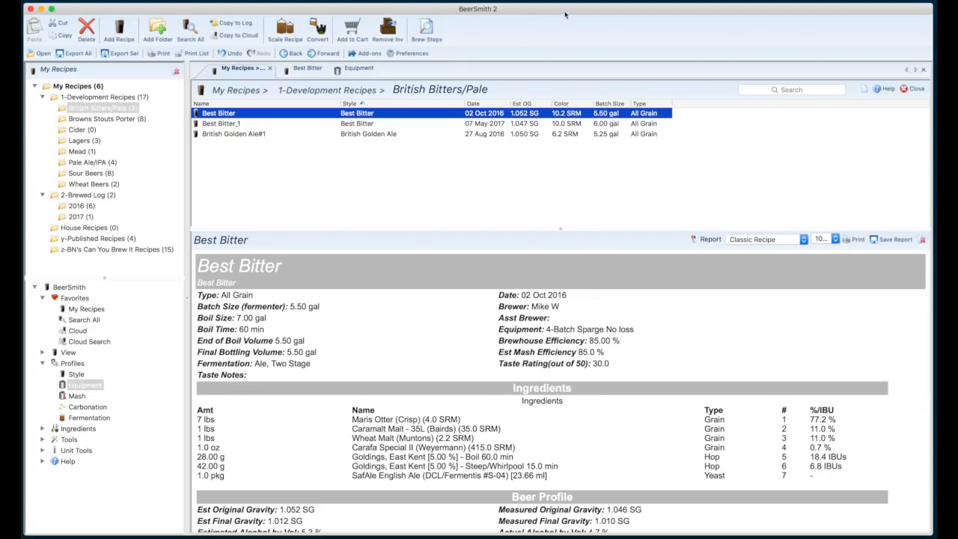
pyautogui.doubleClick(372, 114)
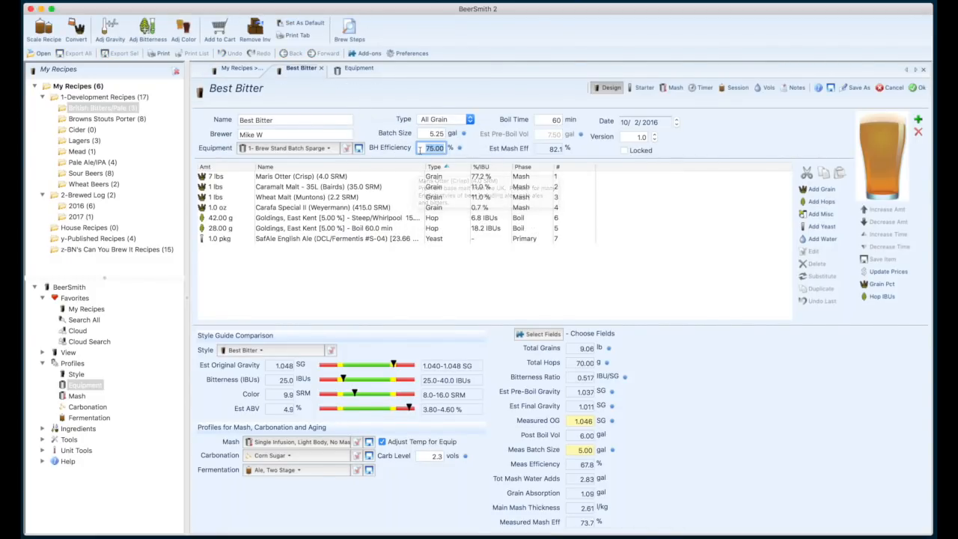
pyautogui.click(326, 150)
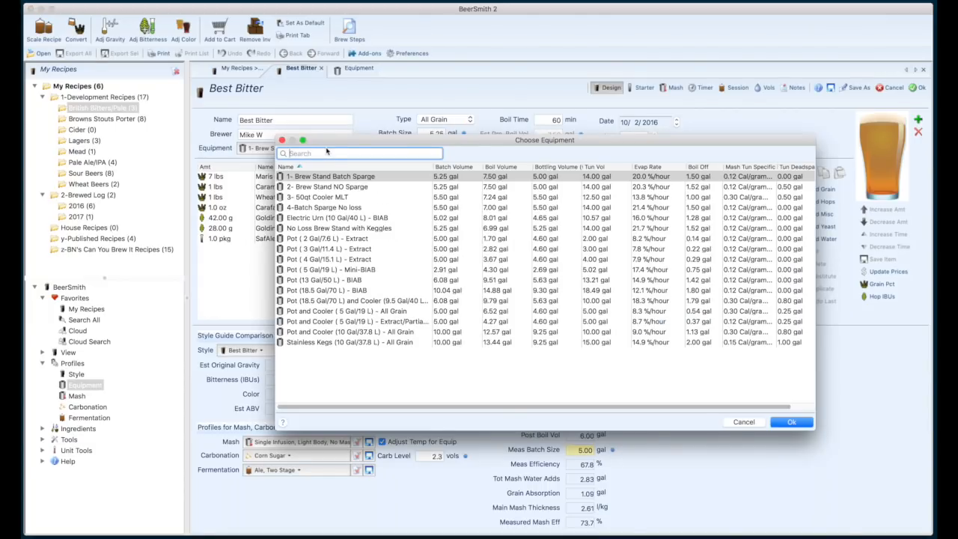
pyautogui.click(352, 228)
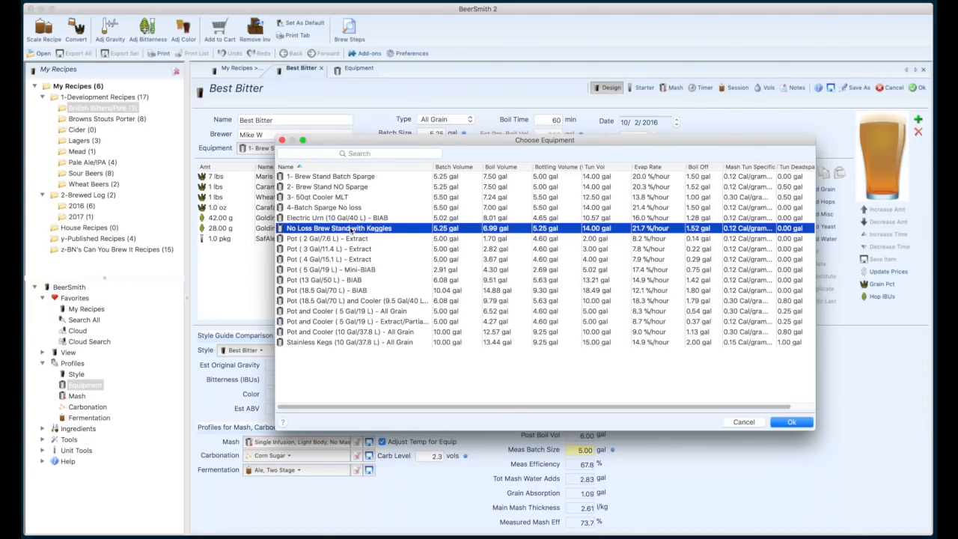
pyautogui.click(793, 422)
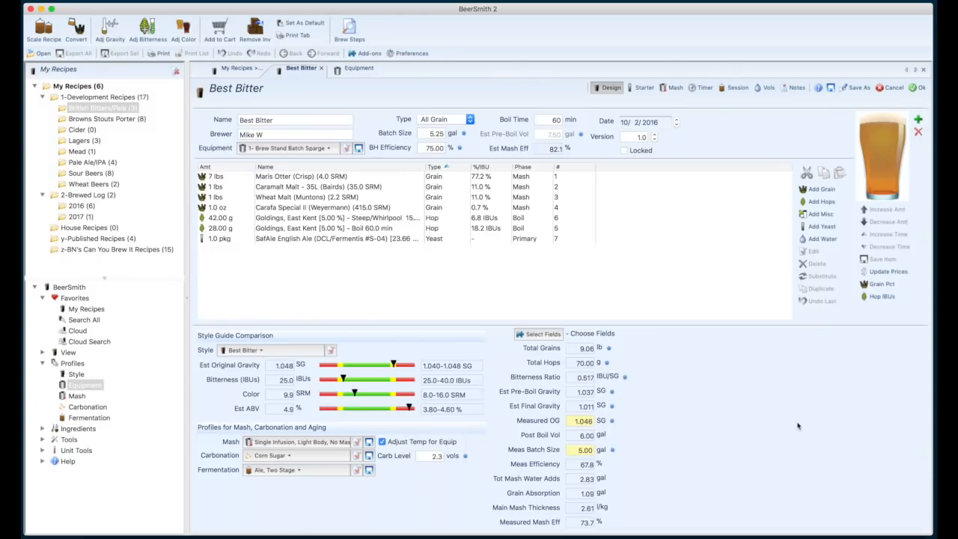